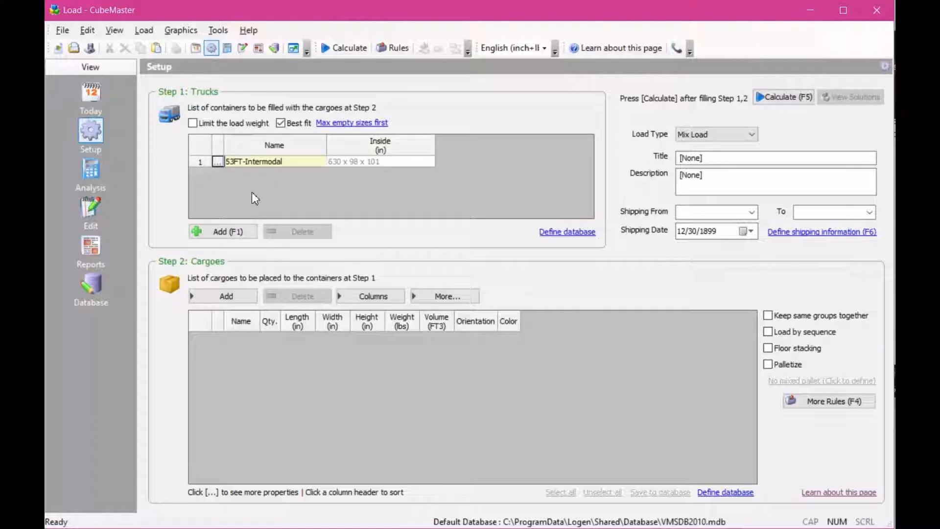
Step: Review the properties of the 53FT-Intermodal truck, including its dimensions, weight limit and type
{"action": "left_click", "coordinate": [217, 162]}
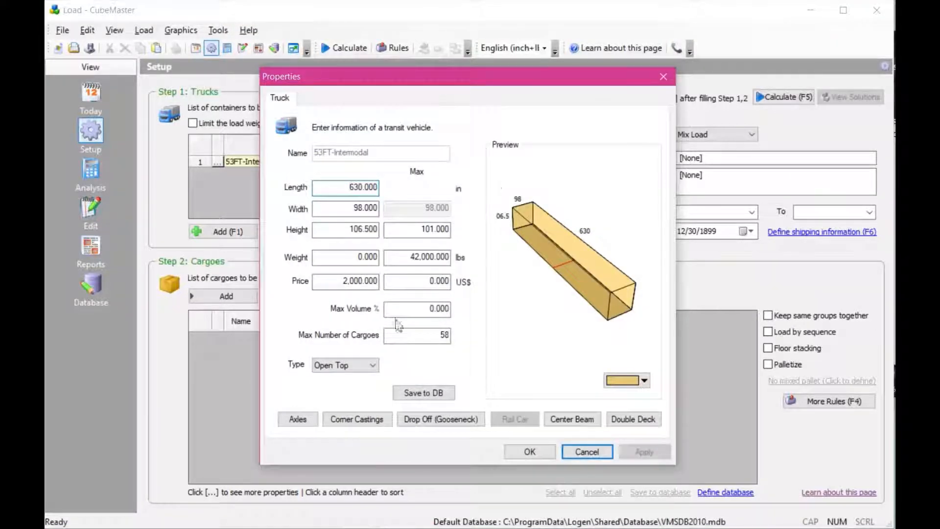
{"action": "left_click_drag", "start_coordinate": [392, 84], "coordinate": [484, 89]}
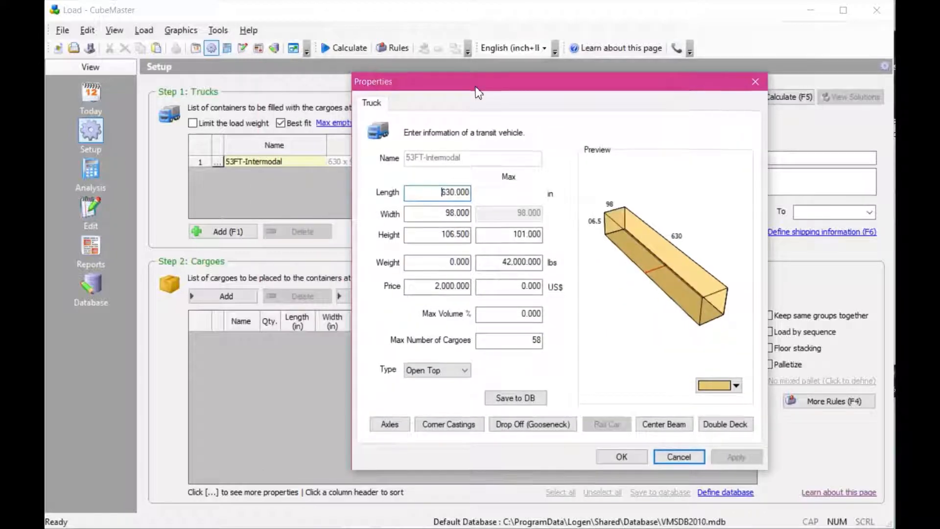
{"action": "left_click", "coordinate": [630, 457]}
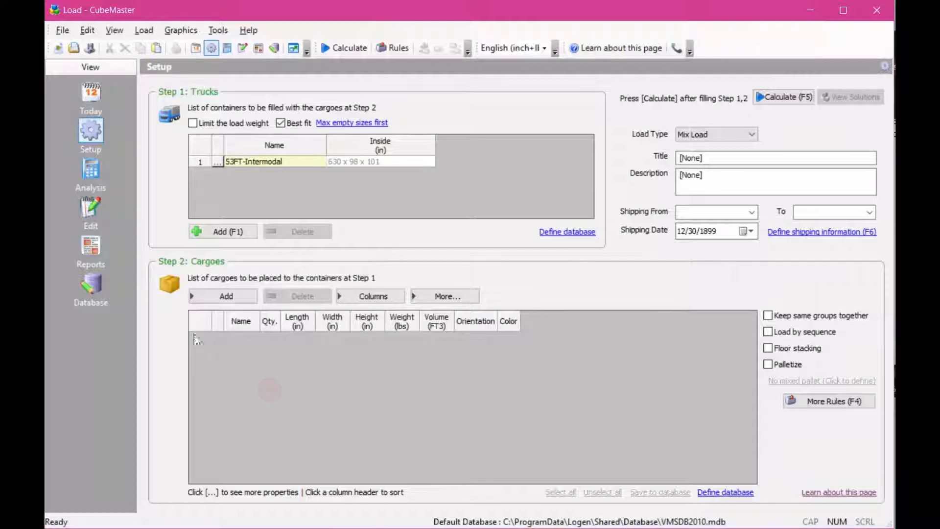
Step: Start adding cargoes from an Excel template file and switch to the Cargoes palletized (inch).xlsx workbook in Excel
{"action": "left_click", "coordinate": [218, 297]}
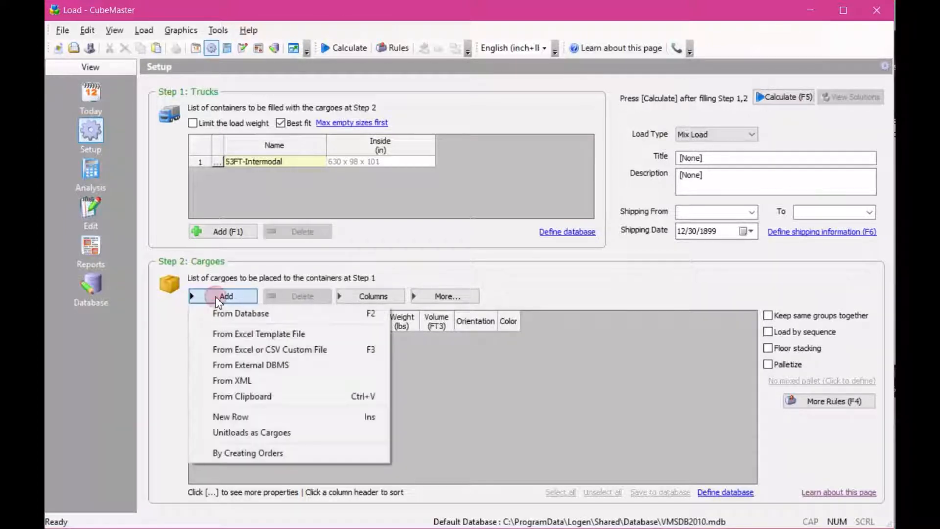
{"action": "left_click", "coordinate": [319, 336]}
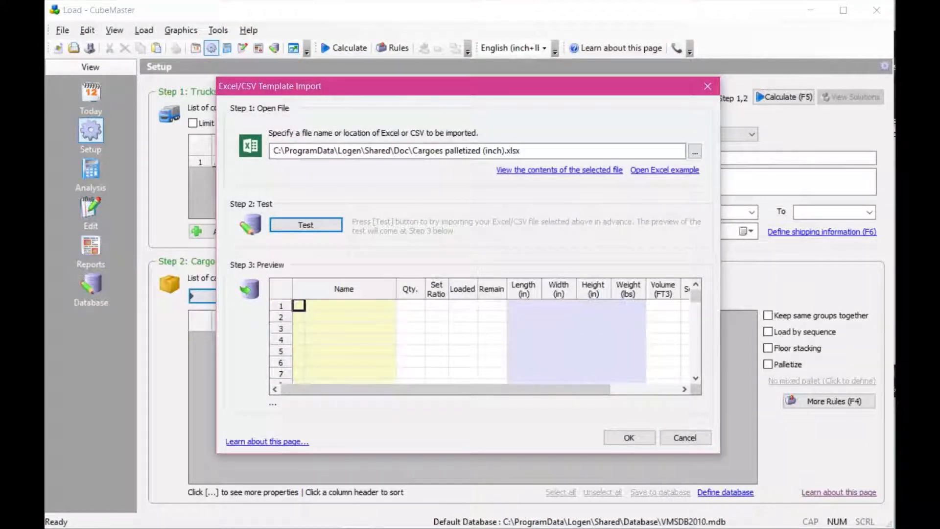
{"action": "key", "text": "alt+Tab"}
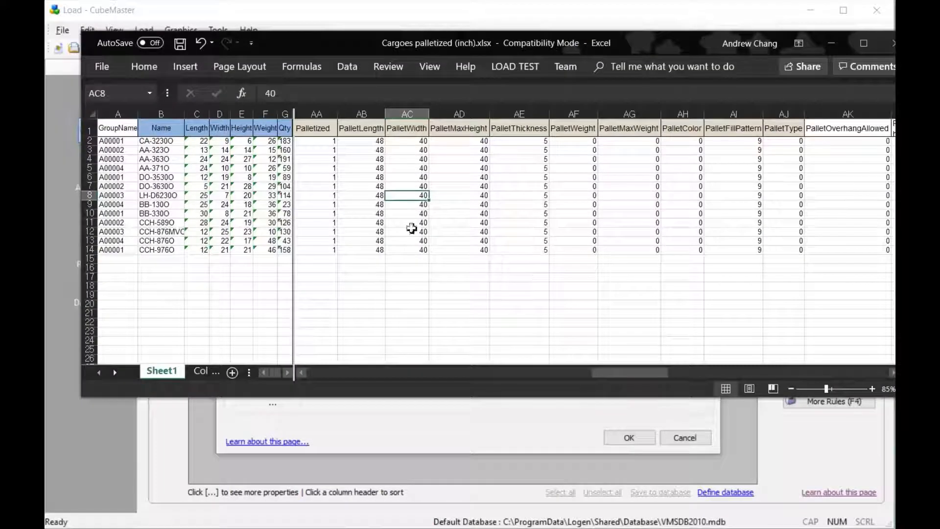
{"action": "left_click_drag", "start_coordinate": [363, 43], "coordinate": [339, 181]}
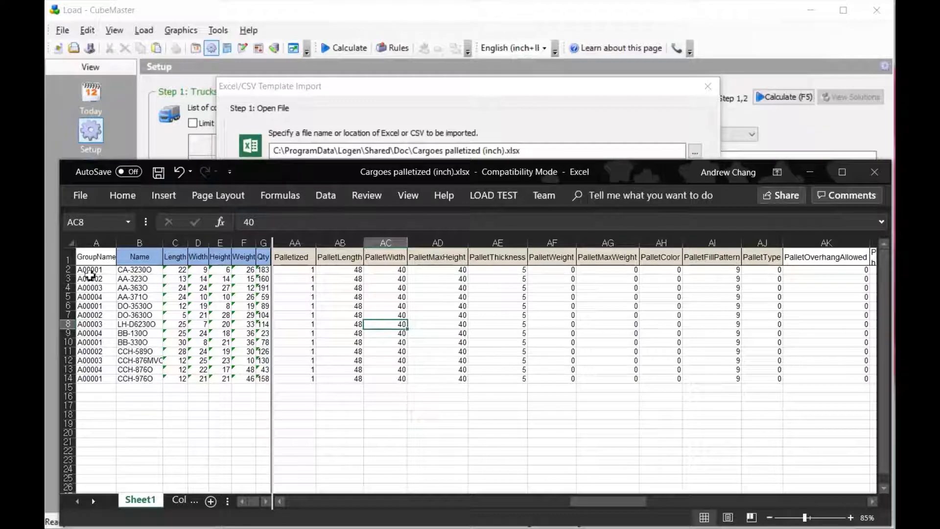
Step: Examine the cargo data, the Palletized flag, and the pallet length, width, maximum height and thickness columns on Sheet1
{"action": "left_click_drag", "start_coordinate": [91, 271], "coordinate": [267, 380]}
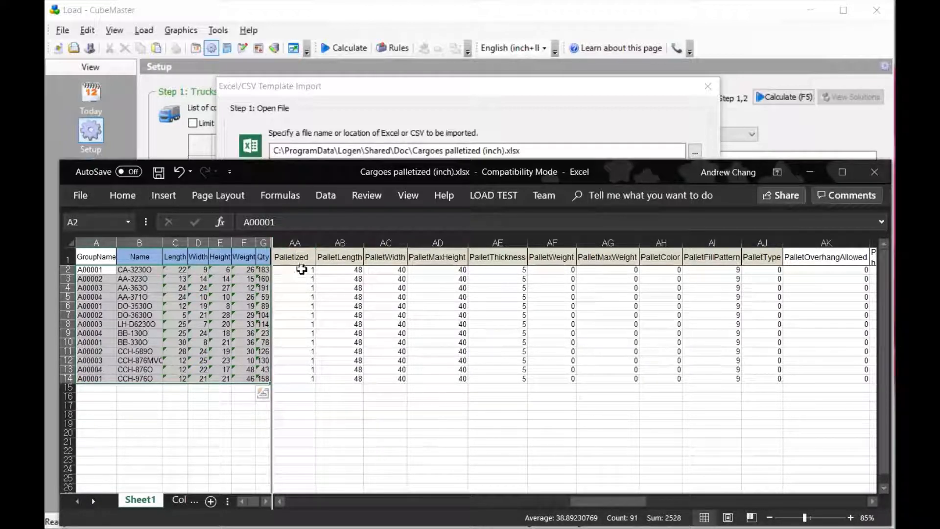
{"action": "left_click_drag", "start_coordinate": [301, 269], "coordinate": [295, 377]}
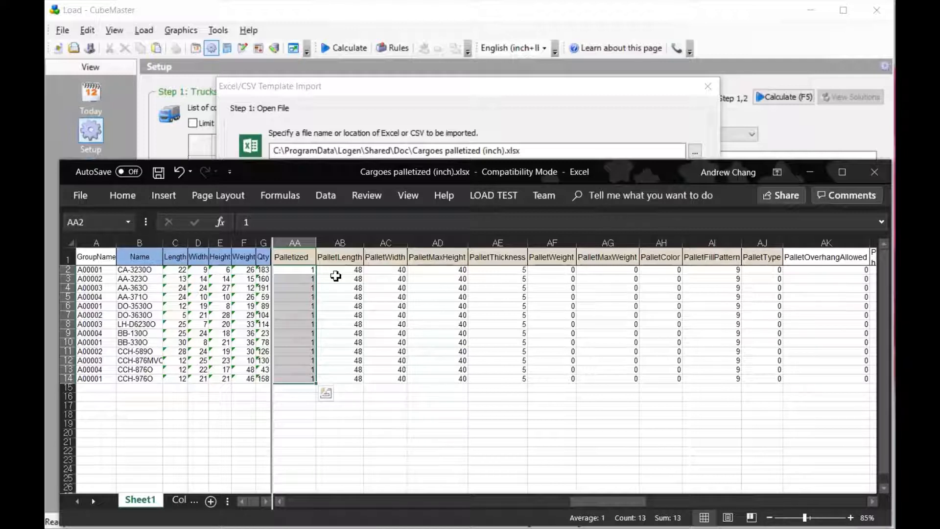
{"action": "left_click_drag", "start_coordinate": [354, 257], "coordinate": [485, 378]}
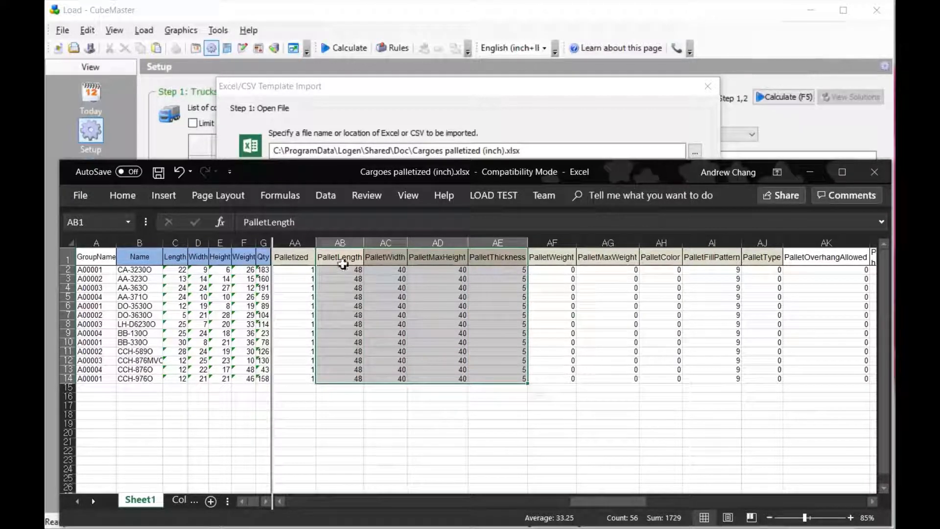
{"action": "left_click", "coordinate": [509, 277]}
{"action": "left_click_drag", "start_coordinate": [512, 272], "coordinate": [510, 378]}
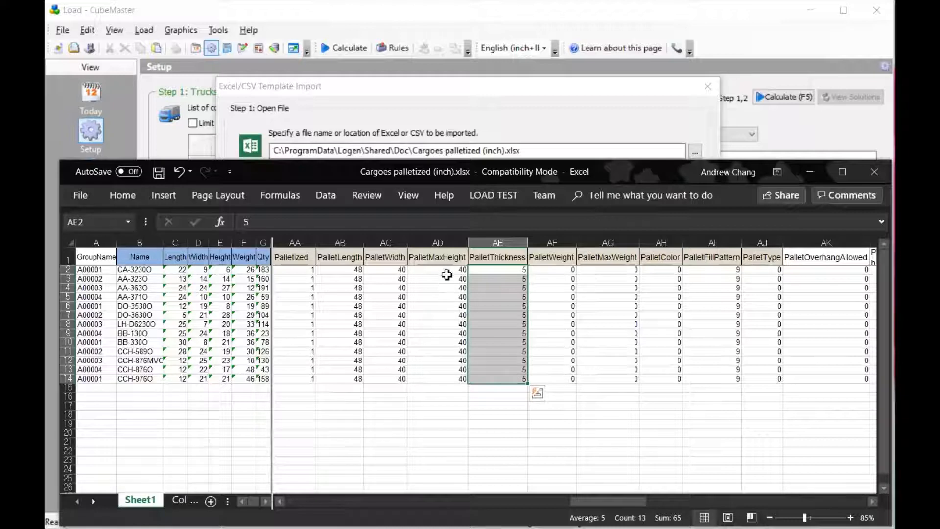
{"action": "left_click_drag", "start_coordinate": [447, 269], "coordinate": [438, 378]}
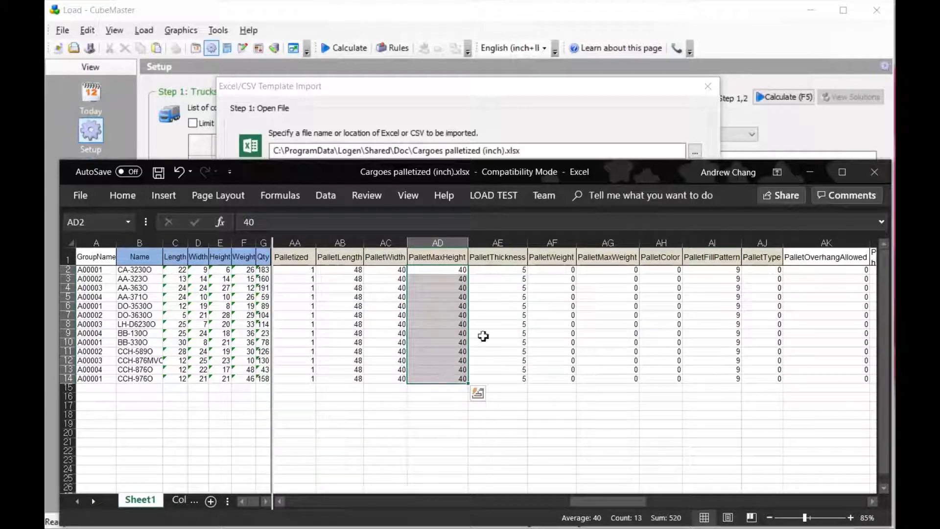
{"action": "left_click_drag", "start_coordinate": [509, 270], "coordinate": [505, 372]}
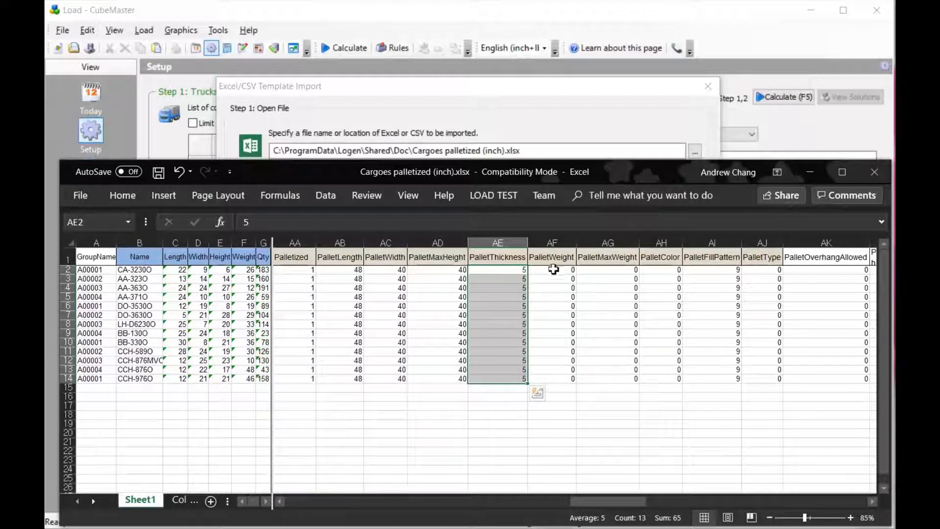
Step: Examine the PalletWeight, PalletMaxWeight, PalletColor and PalletFillPattern columns for all cargo rows
{"action": "left_click_drag", "start_coordinate": [554, 269], "coordinate": [601, 376]}
{"action": "left_click_drag", "start_coordinate": [662, 270], "coordinate": [664, 380]}
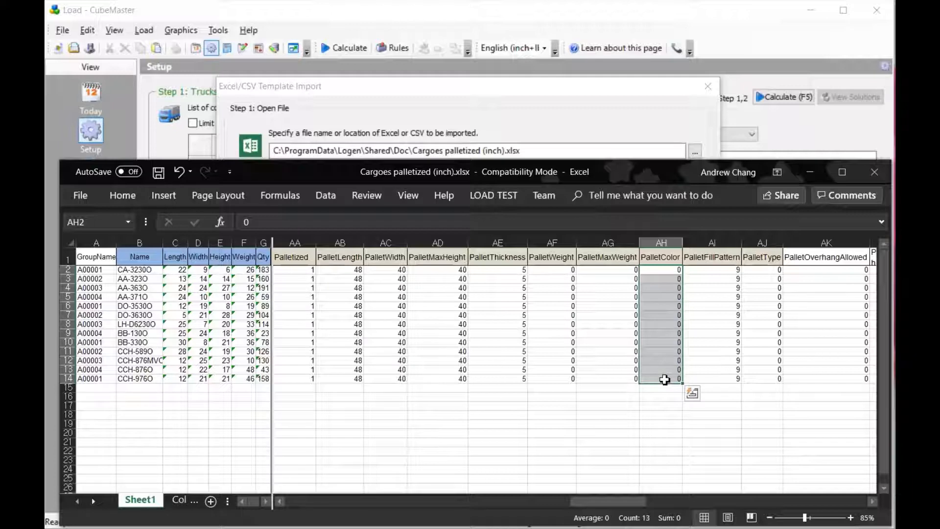
{"action": "left_click", "coordinate": [721, 272]}
{"action": "left_click_drag", "start_coordinate": [721, 272], "coordinate": [725, 376]}
Step: Look up the PalletFillPattern codes on the Columns descriptions sheet, including Best Fit, and return to Sheet1
{"action": "left_click", "coordinate": [180, 500]}
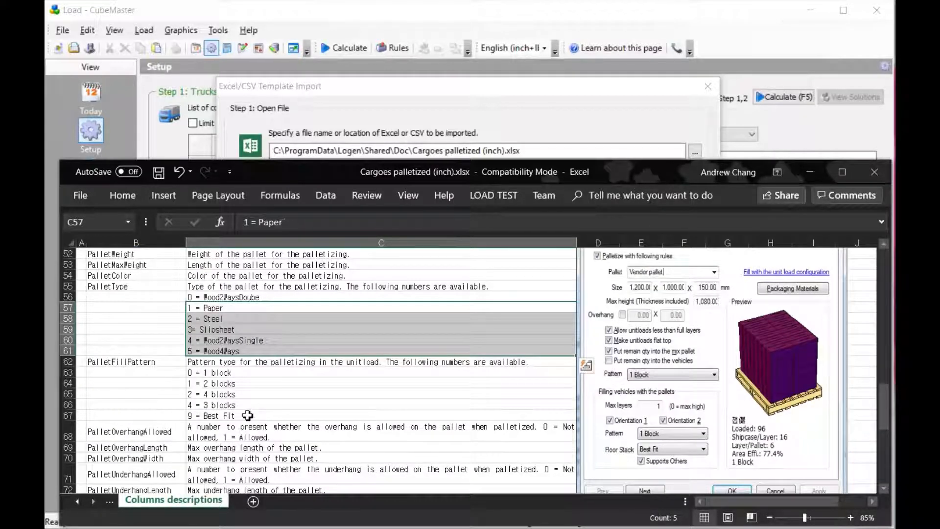
{"action": "left_click_drag", "start_coordinate": [249, 415], "coordinate": [281, 362]}
{"action": "left_click_drag", "start_coordinate": [162, 362], "coordinate": [326, 415]}
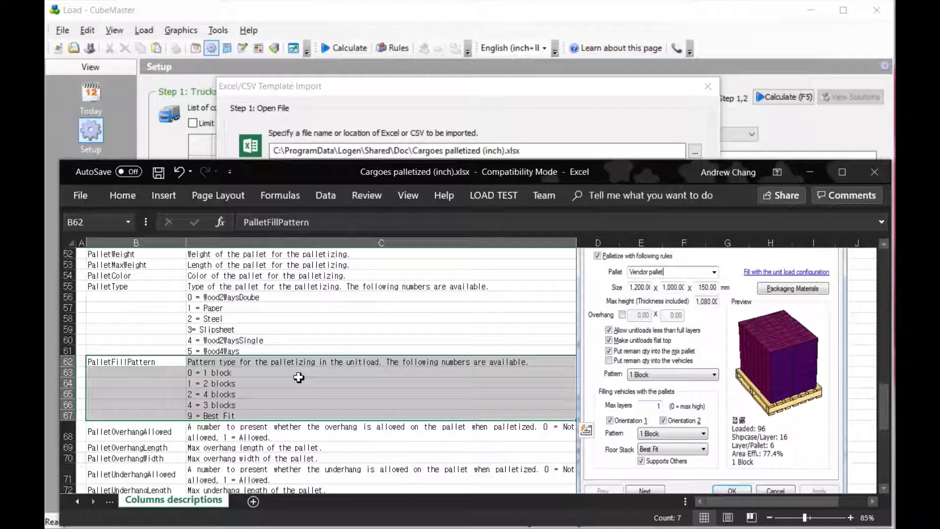
{"action": "left_click_drag", "start_coordinate": [299, 378], "coordinate": [249, 416]}
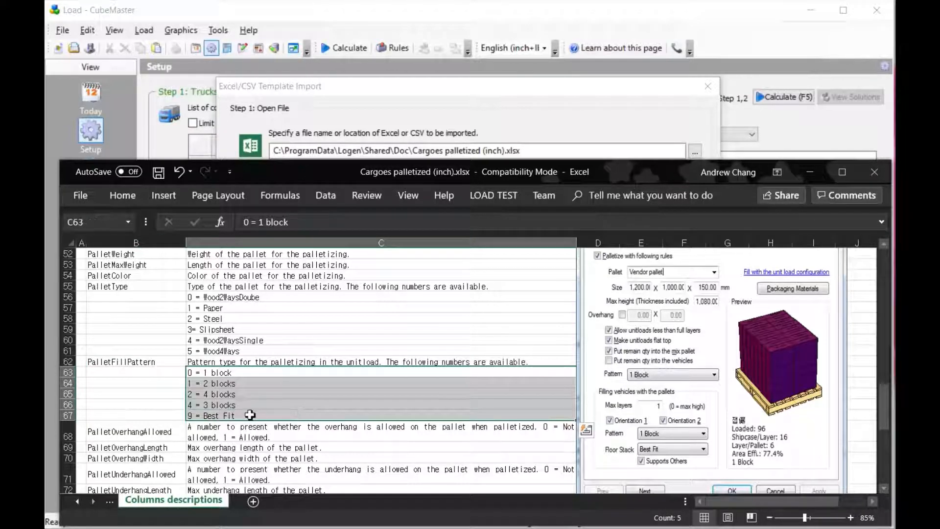
{"action": "left_click", "coordinate": [250, 415]}
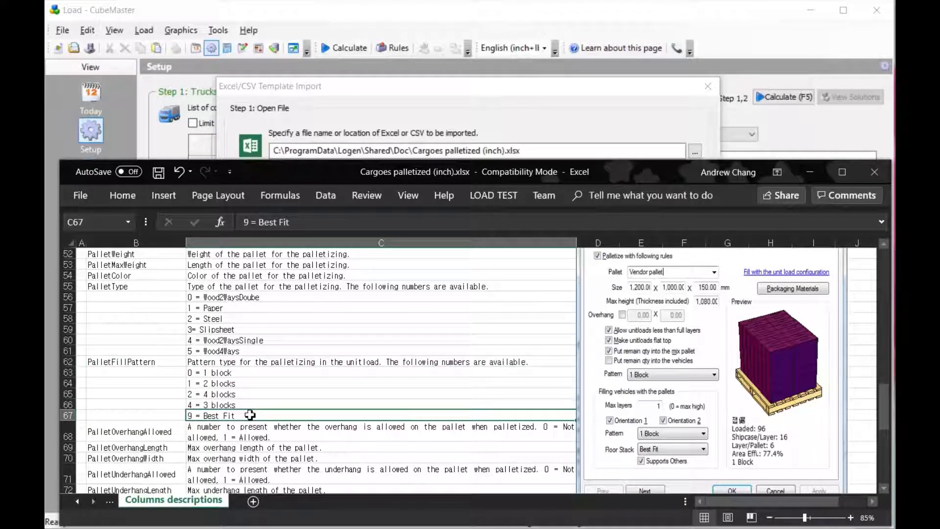
{"action": "left_click", "coordinate": [119, 361]}
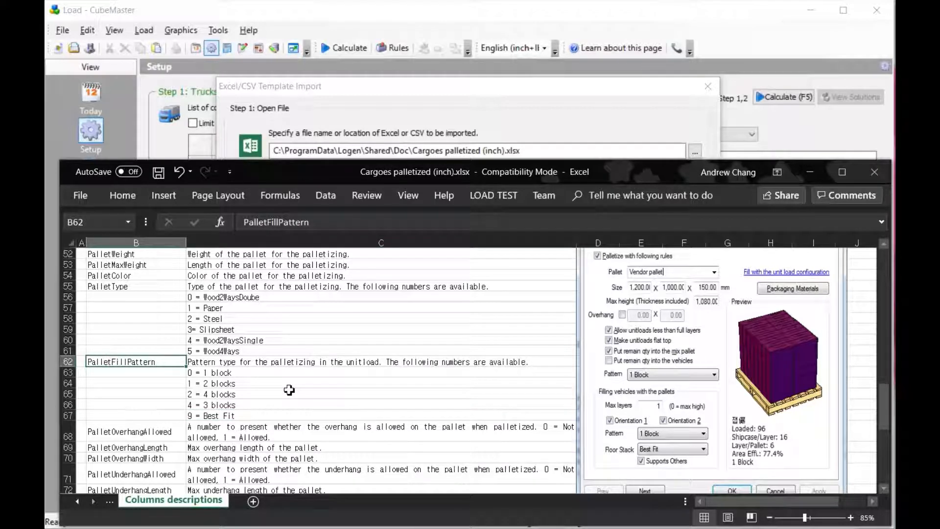
{"action": "left_click", "coordinate": [109, 499]}
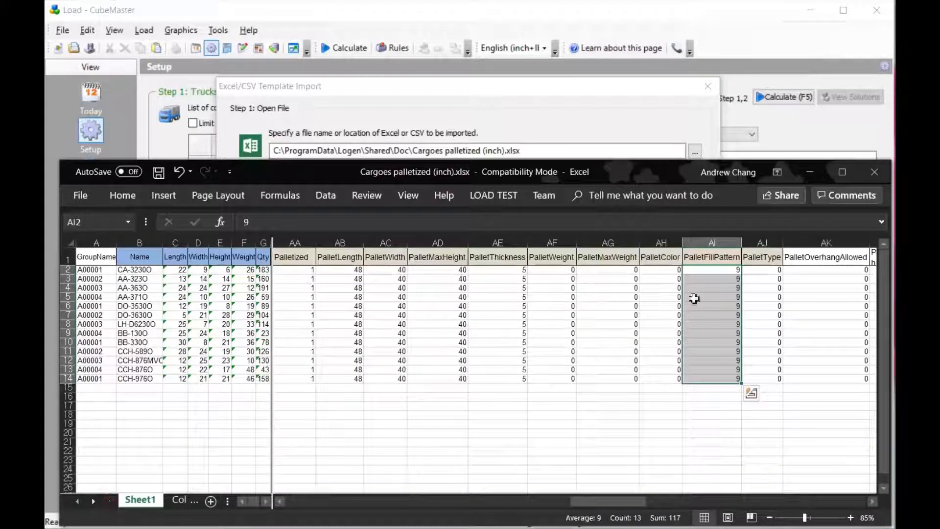
Step: Check the PalletType column against the pallet type codes on the Columns descriptions sheet and return to Sheet1
{"action": "left_click_drag", "start_coordinate": [773, 273], "coordinate": [766, 377]}
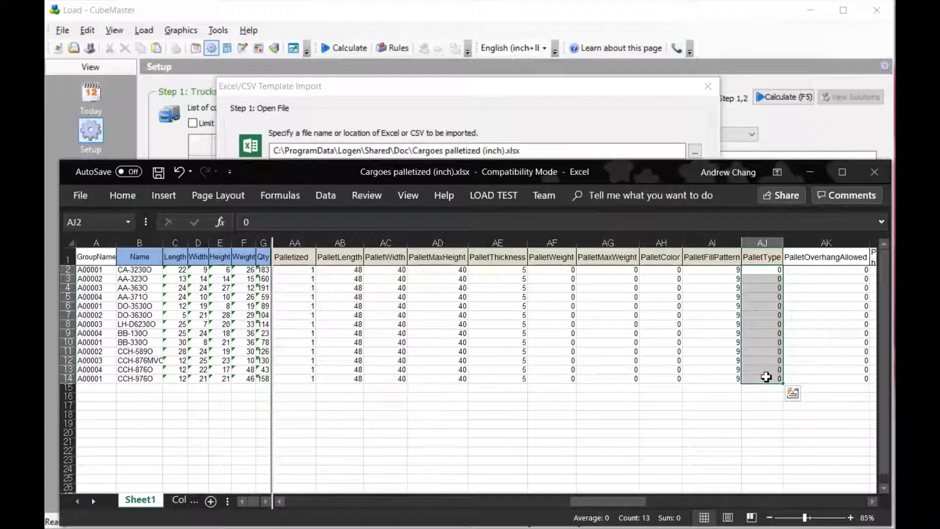
{"action": "left_click", "coordinate": [179, 500]}
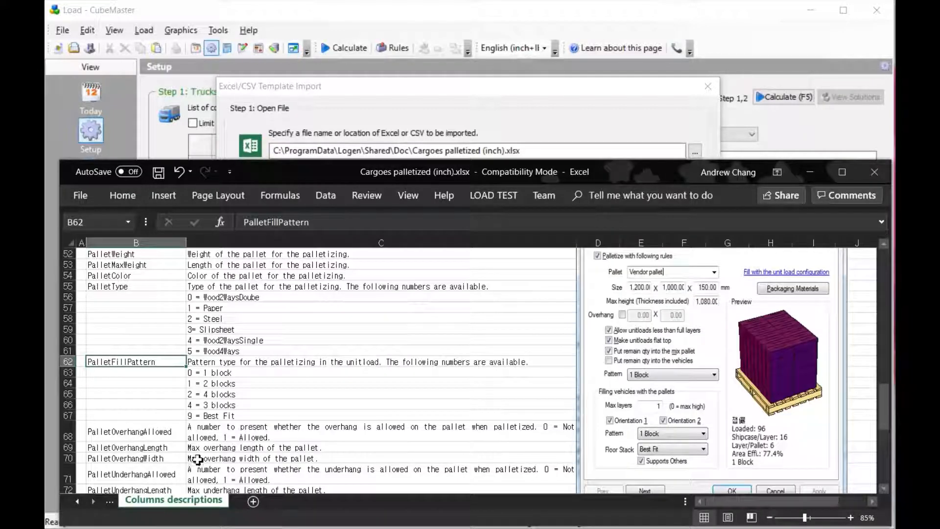
{"action": "left_click_drag", "start_coordinate": [238, 299], "coordinate": [260, 350]}
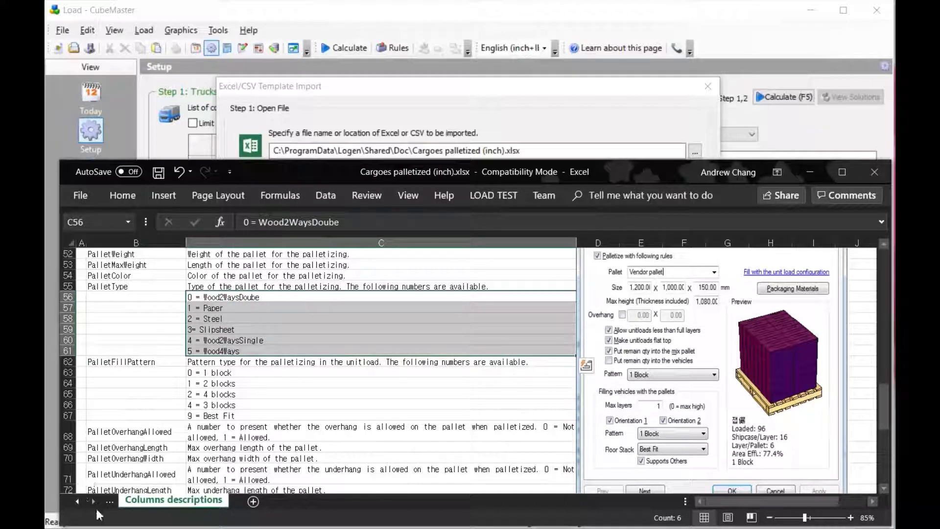
{"action": "left_click", "coordinate": [110, 497]}
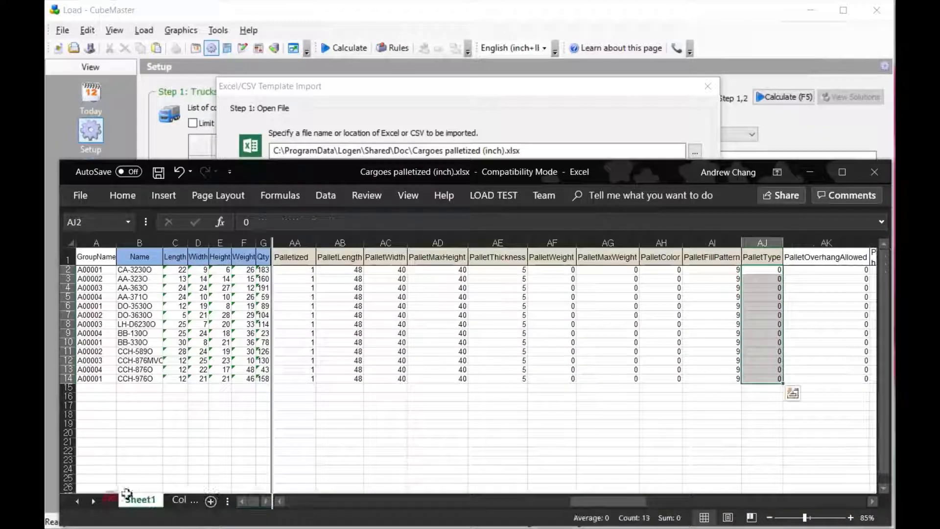
Step: Examine the PalletOverhangAllowed and PalletUnderhangAllowed columns for all cargo rows on Sheet1
{"action": "left_click", "coordinate": [872, 501]}
{"action": "left_click", "coordinate": [872, 501]}
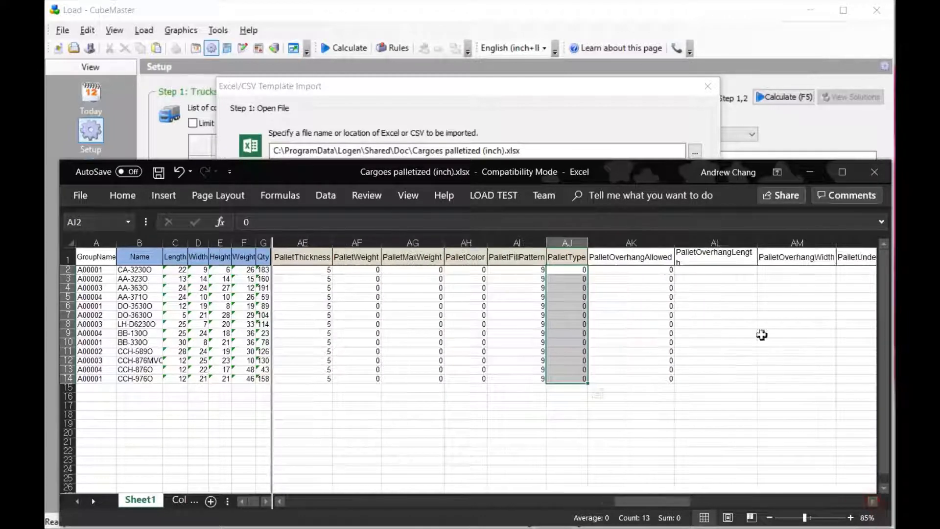
{"action": "left_click_drag", "start_coordinate": [643, 260], "coordinate": [631, 382]}
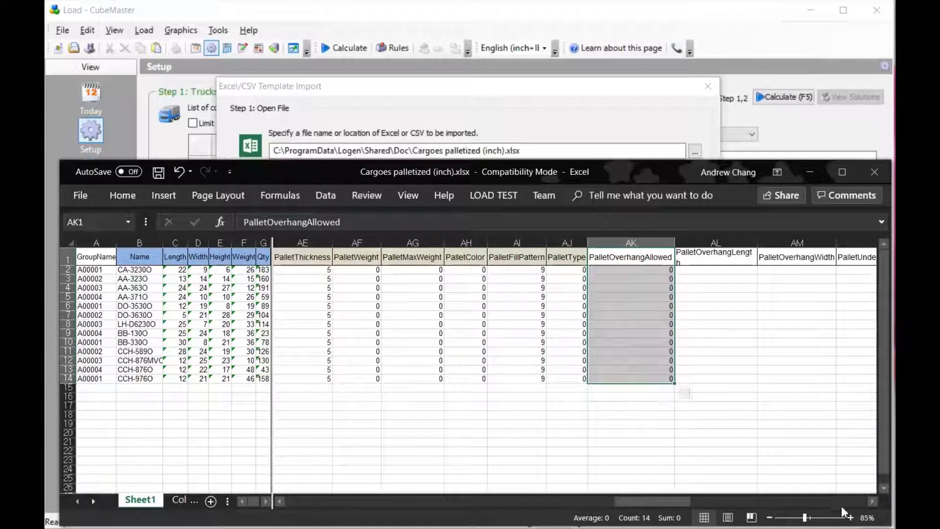
{"action": "left_click", "coordinate": [872, 501]}
{"action": "left_click", "coordinate": [872, 500]}
{"action": "left_click", "coordinate": [872, 501]}
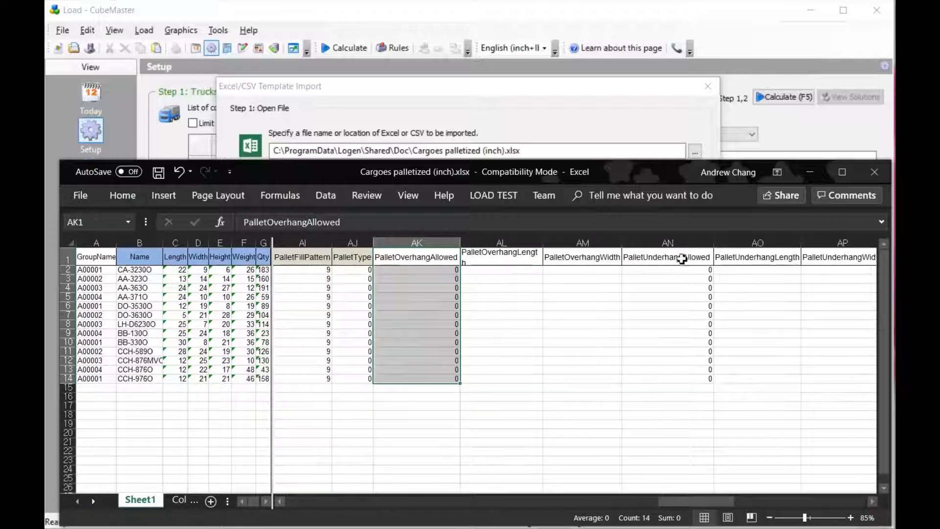
{"action": "left_click_drag", "start_coordinate": [682, 257], "coordinate": [686, 382]}
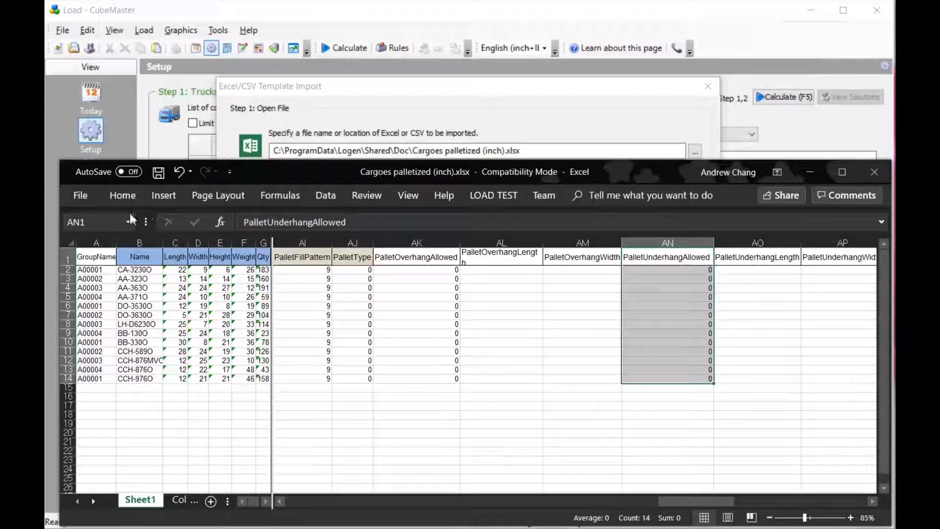
Step: Save the workbook, return to the CubeMaster template import, and choose Cargoes palletized (inch).xlsx as the file to import
{"action": "left_click", "coordinate": [159, 172]}
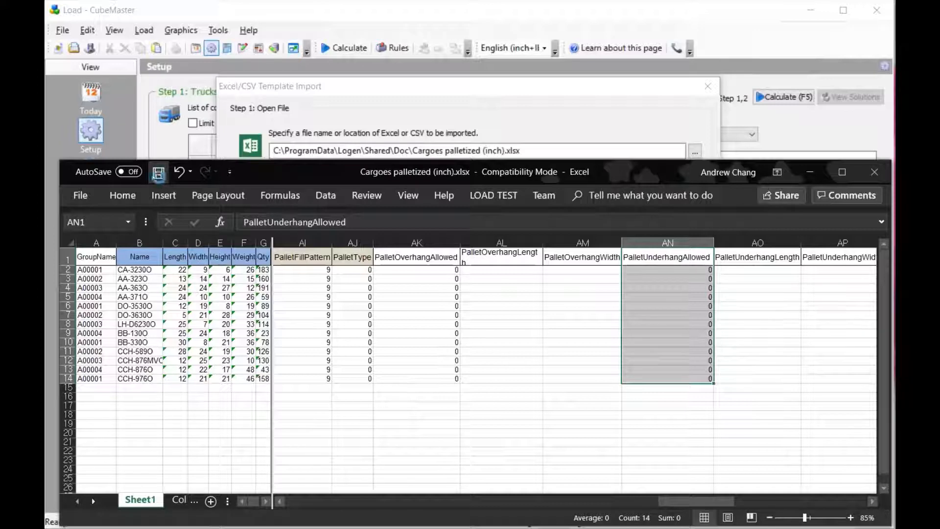
{"action": "left_click", "coordinate": [422, 96]}
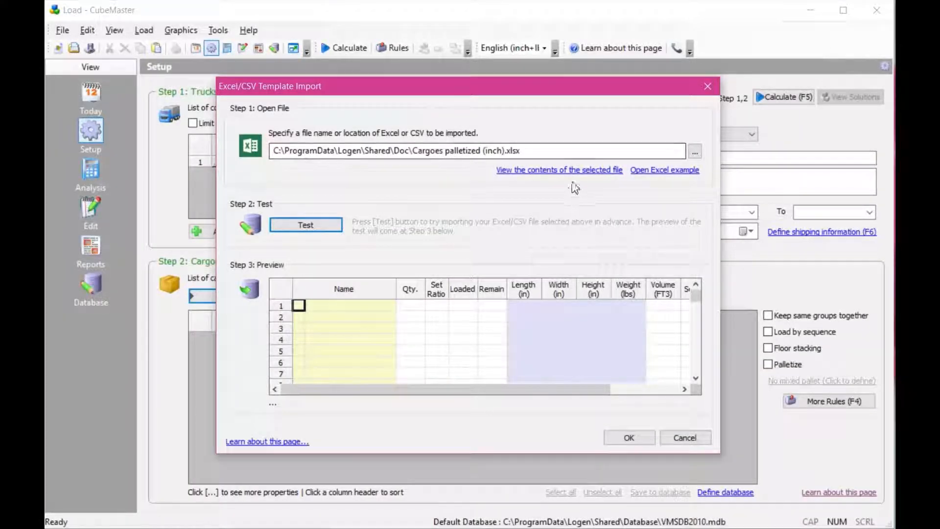
{"action": "left_click", "coordinate": [695, 153]}
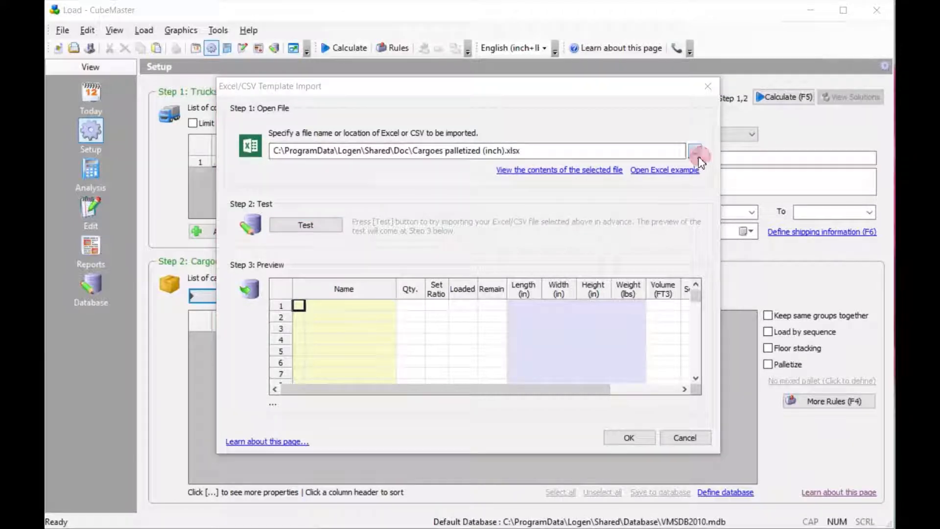
{"action": "double_click", "coordinate": [451, 217]}
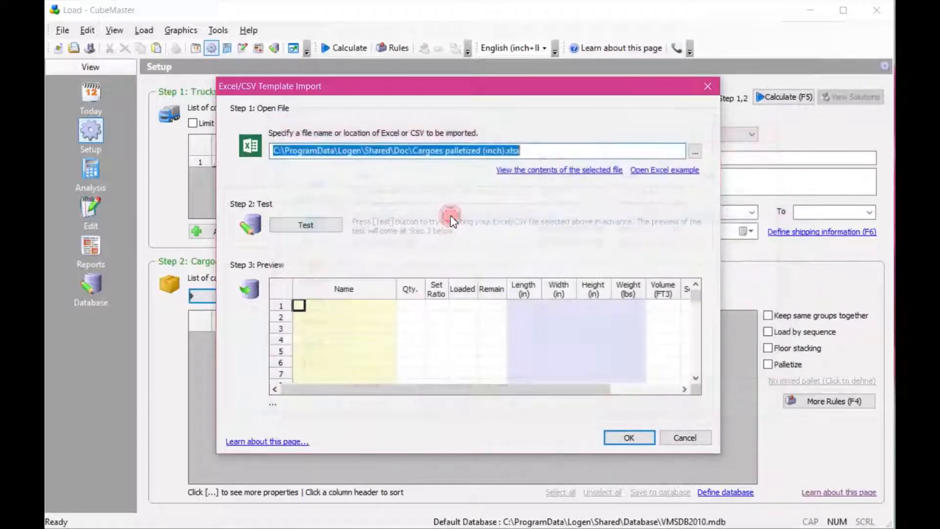
Step: Test the Excel import, check the palletizing settings in the preview, and import the cargoes into the load
{"action": "left_click", "coordinate": [323, 226]}
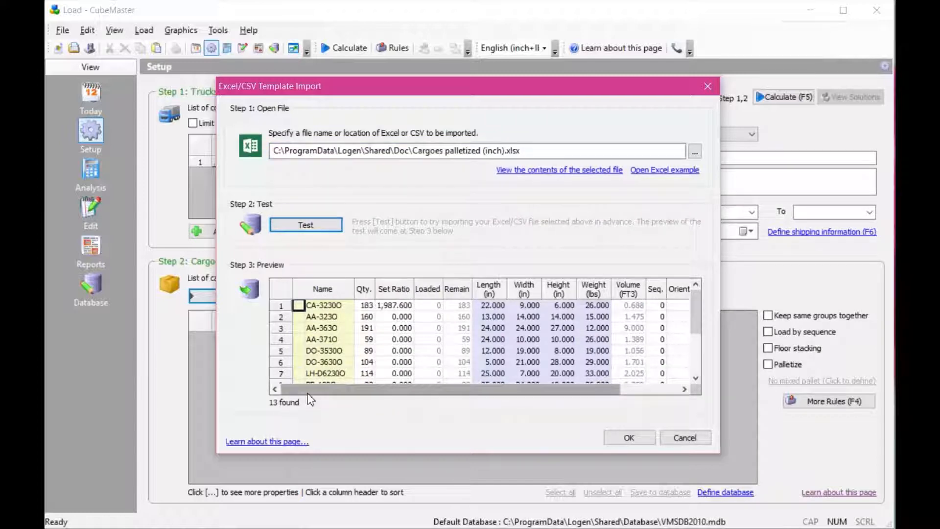
{"action": "left_click_drag", "start_coordinate": [379, 389], "coordinate": [316, 396]}
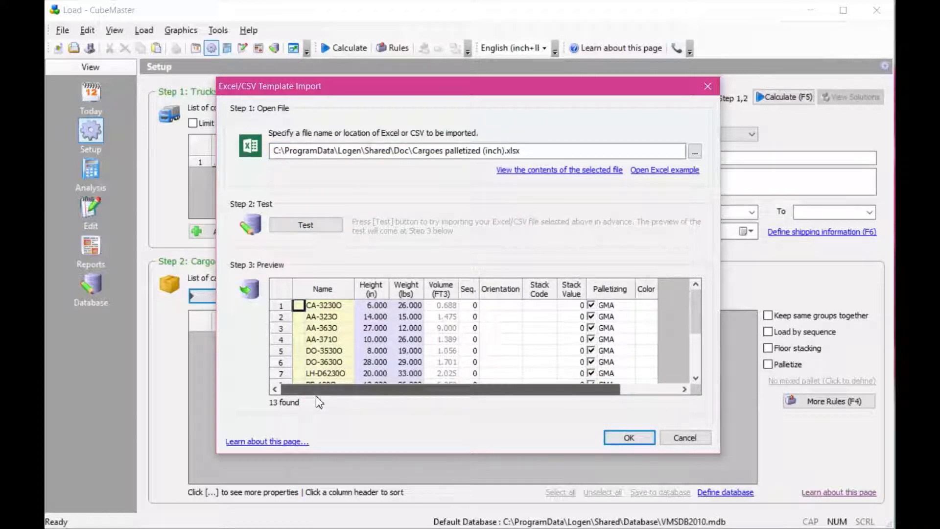
{"action": "left_click", "coordinate": [624, 437]}
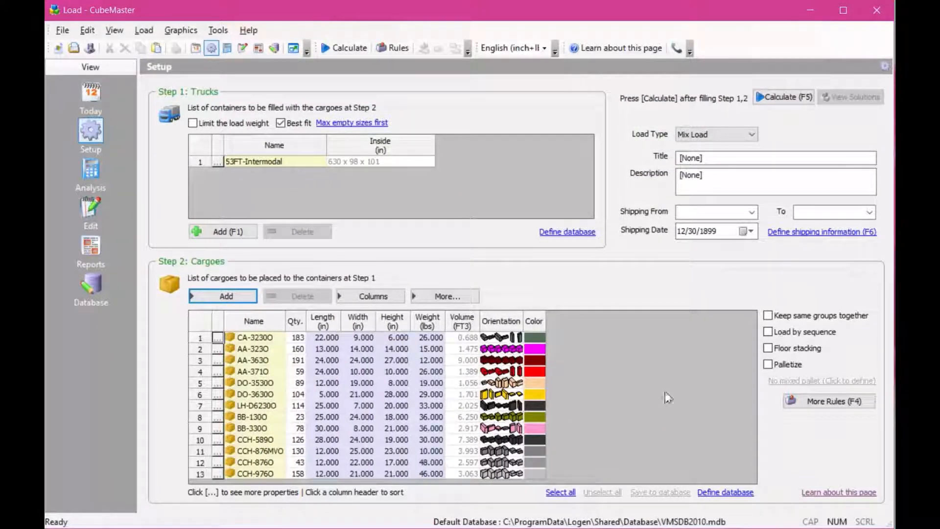
Step: Review the imported cargo list and inspect the basic, orientation and unit load properties of cargo CA-3230O
{"action": "left_click_drag", "start_coordinate": [256, 338], "coordinate": [527, 478]}
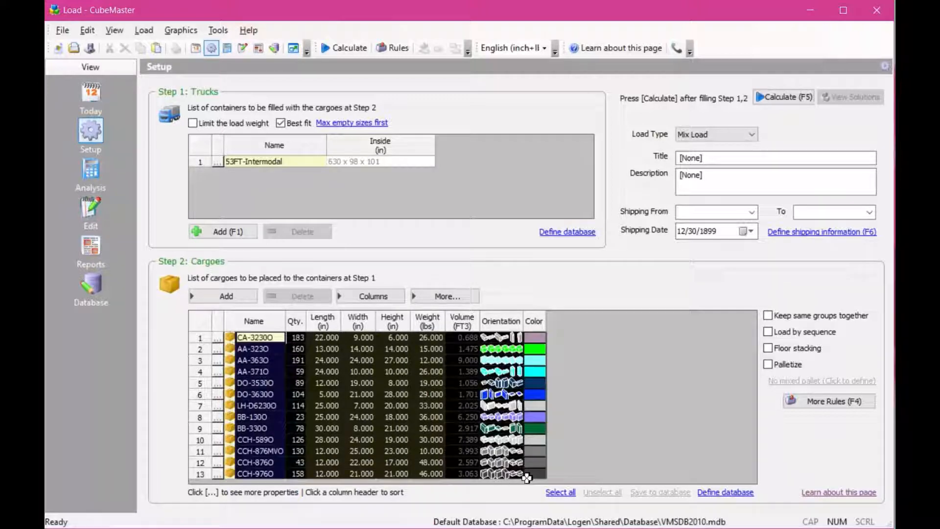
{"action": "left_click", "coordinate": [296, 361]}
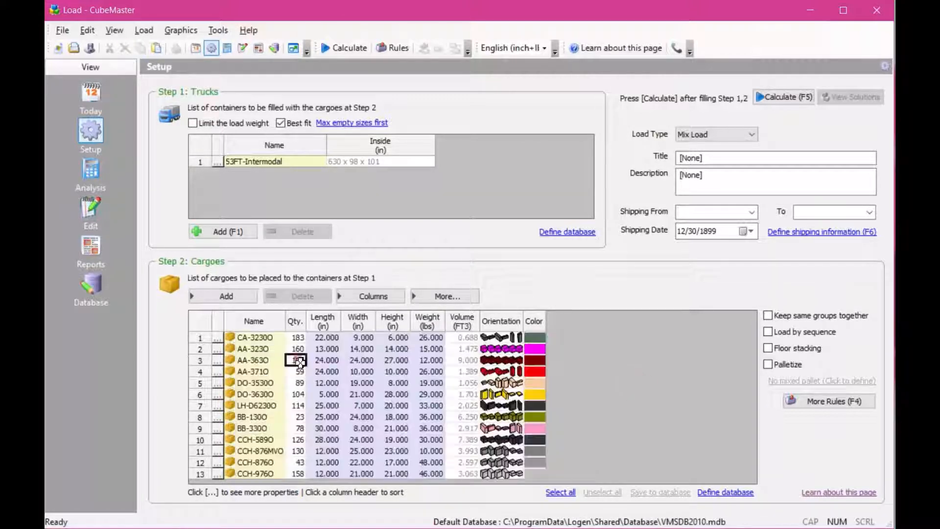
{"action": "left_click", "coordinate": [217, 339]}
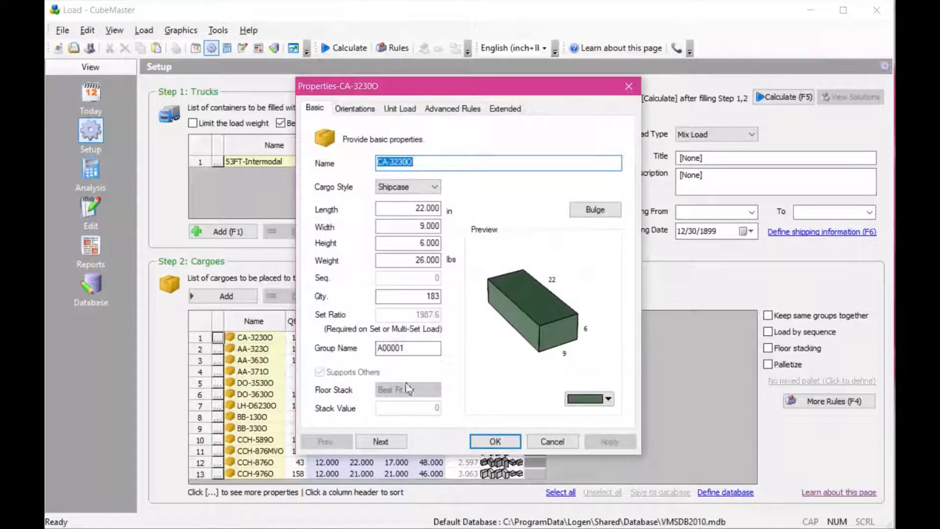
{"action": "left_click", "coordinate": [354, 109]}
{"action": "left_click", "coordinate": [399, 108]}
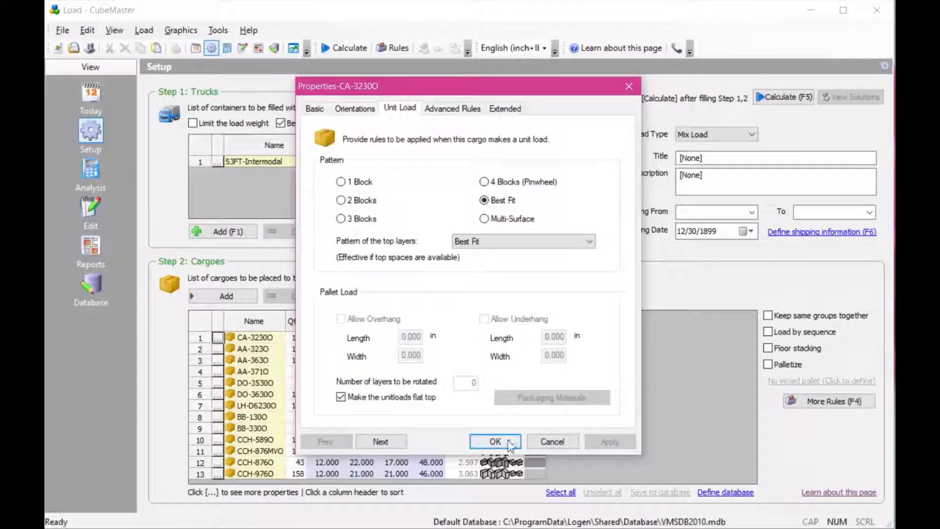
{"action": "left_click", "coordinate": [508, 444]}
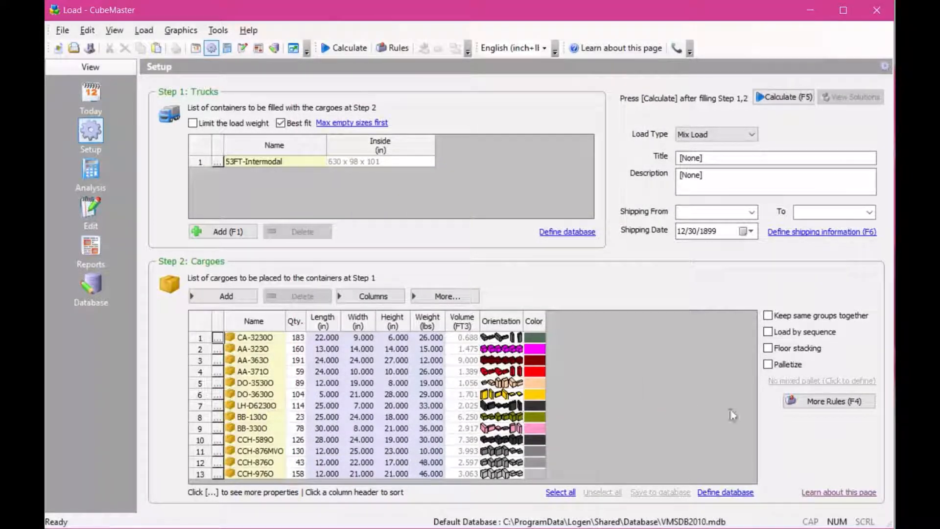
Step: Turn on palletizing for the load and check the name and dimensions of the first cargo, CA-3230O
{"action": "left_click", "coordinate": [790, 371]}
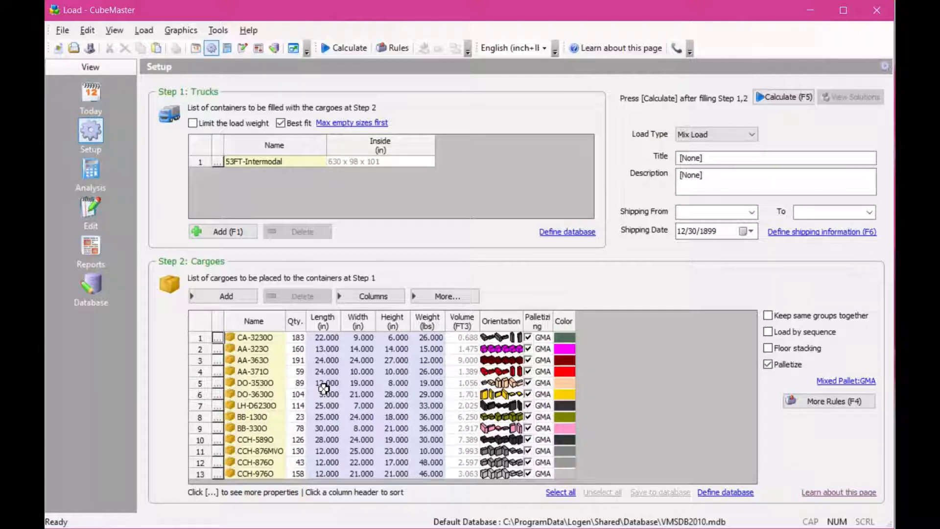
{"action": "left_click", "coordinate": [263, 341]}
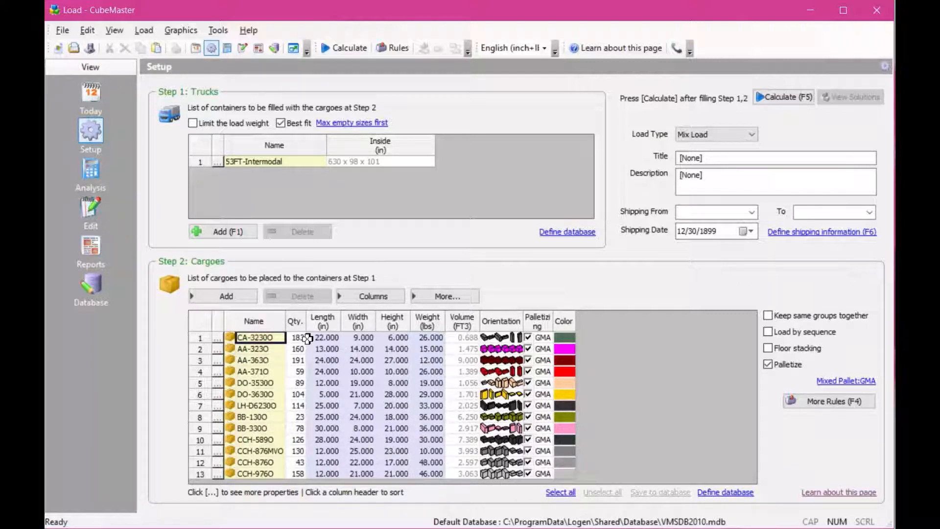
{"action": "left_click_drag", "start_coordinate": [308, 338], "coordinate": [404, 342]}
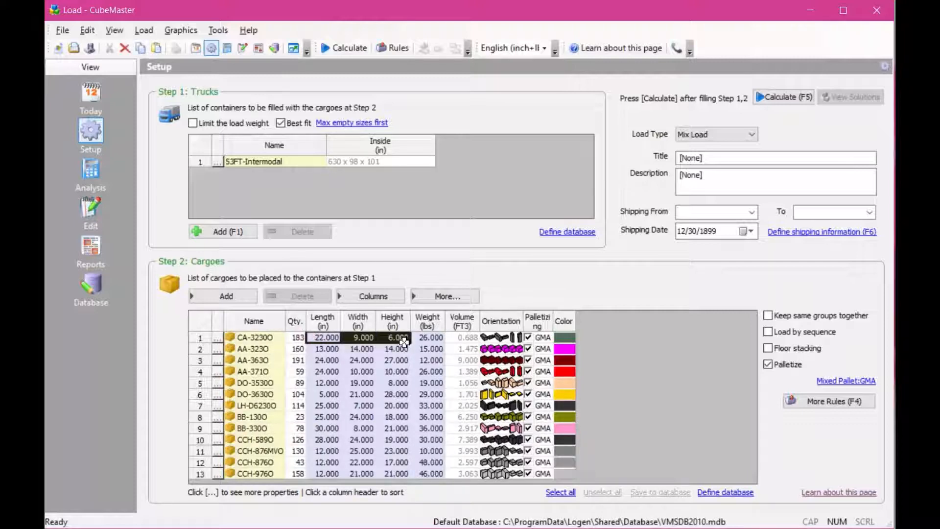
Step: Review the palletizing rules and pallet previews of cargoes CA-3230O, AA-323O, BB-130O, CCH-876O and CCH-976O without changing them
{"action": "left_click", "coordinate": [540, 343]}
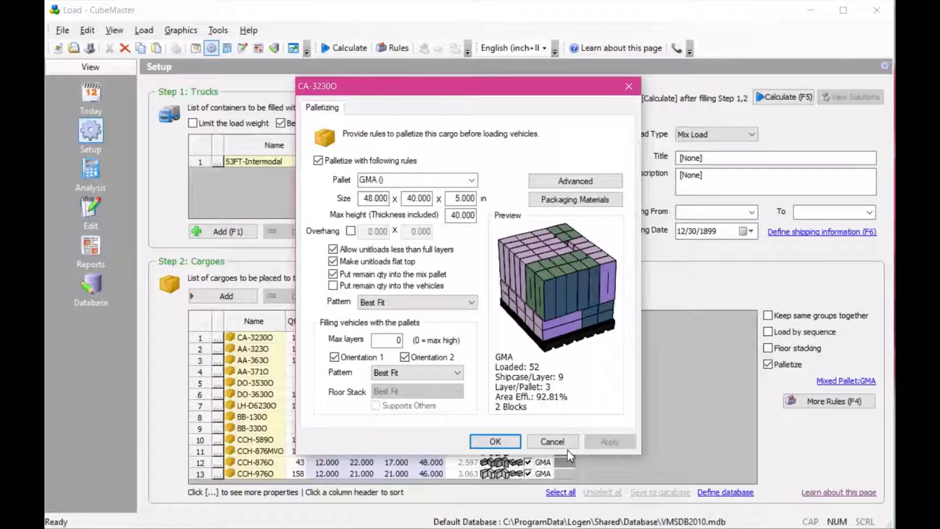
{"action": "left_click", "coordinate": [549, 441]}
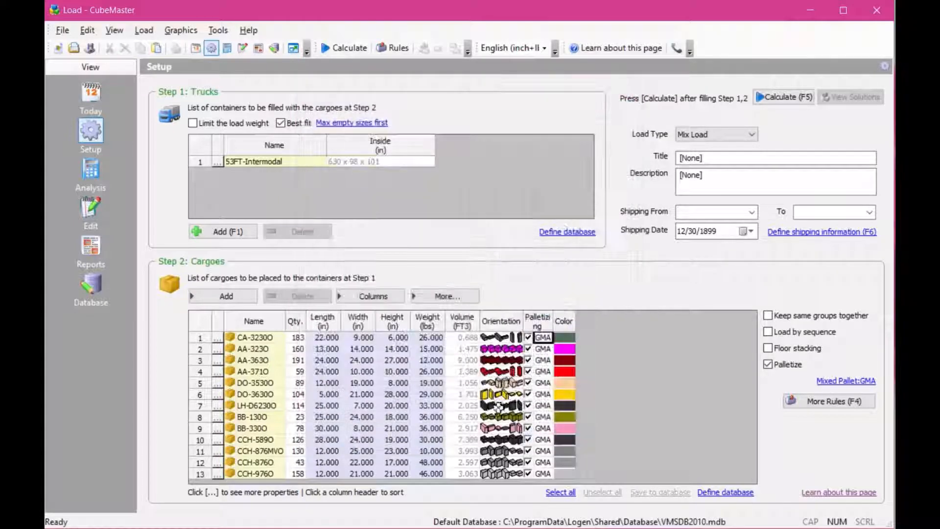
{"action": "left_click", "coordinate": [539, 351]}
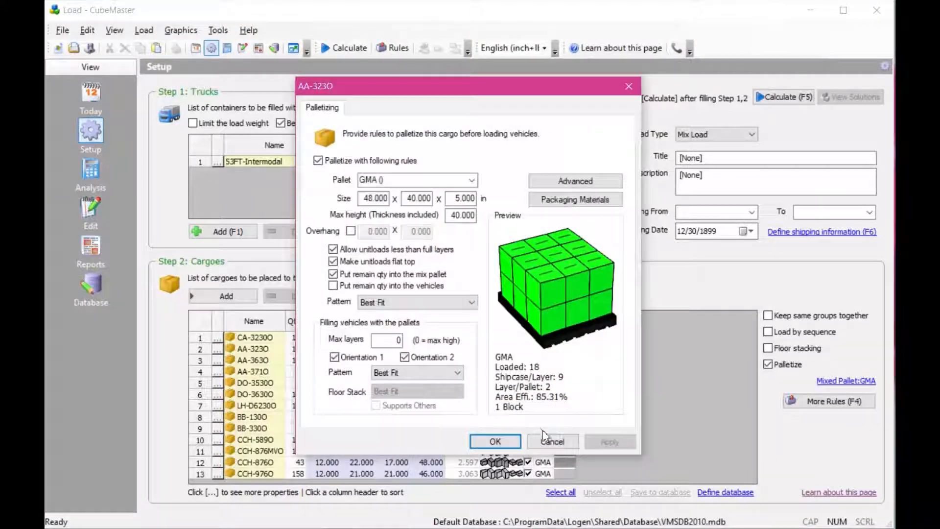
{"action": "left_click", "coordinate": [551, 441]}
{"action": "left_click", "coordinate": [548, 419]}
{"action": "left_click", "coordinate": [550, 441]}
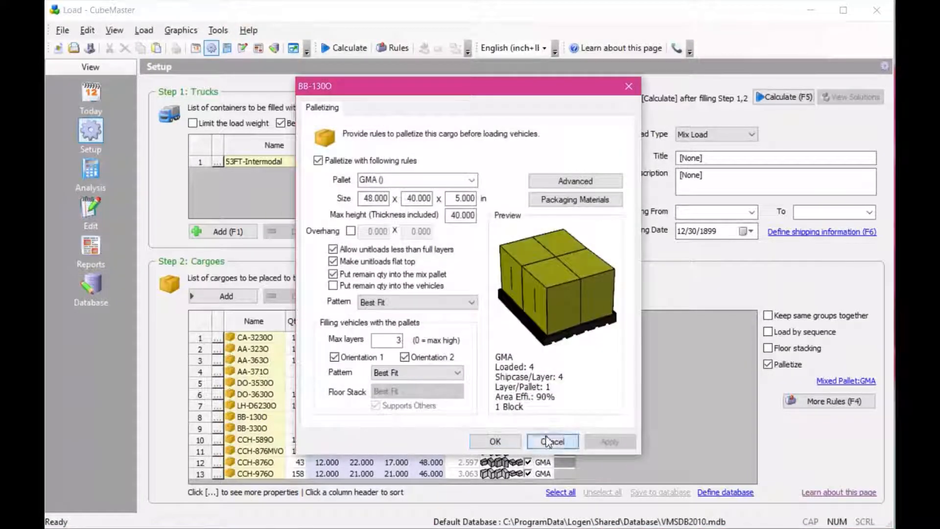
{"action": "left_click", "coordinate": [543, 462]}
{"action": "left_click", "coordinate": [552, 441]}
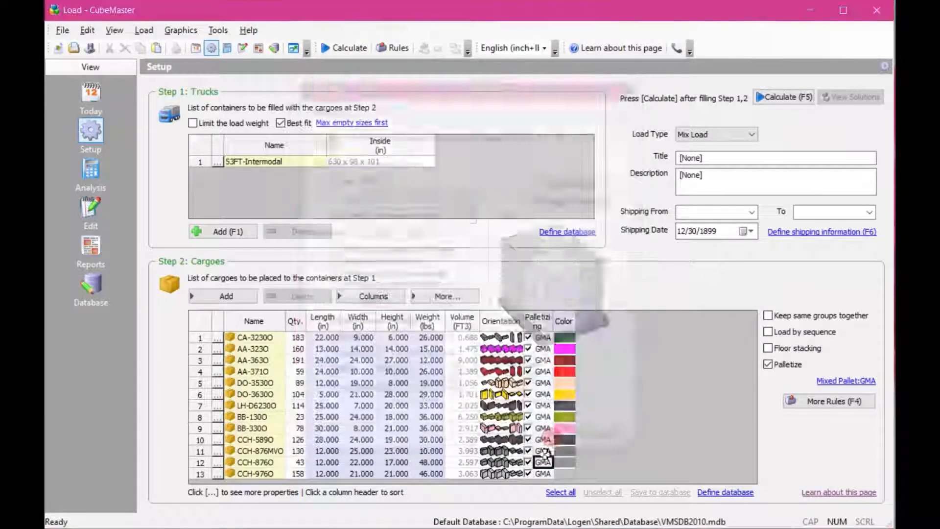
{"action": "left_click", "coordinate": [543, 474]}
{"action": "left_click", "coordinate": [558, 442]}
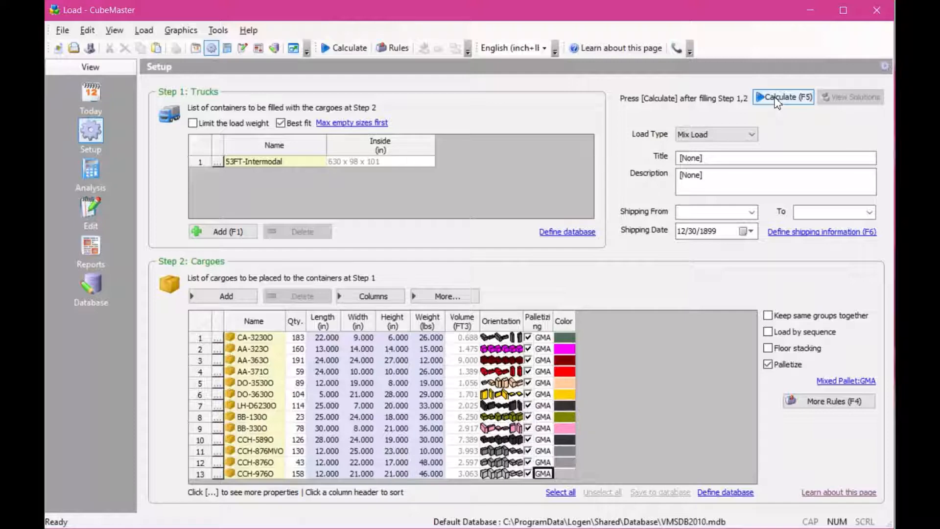
Step: Calculate the load, enlarge the manifest area slightly, and view the diagrams and manifests of truck solutions #2 and #3
{"action": "left_click", "coordinate": [778, 99]}
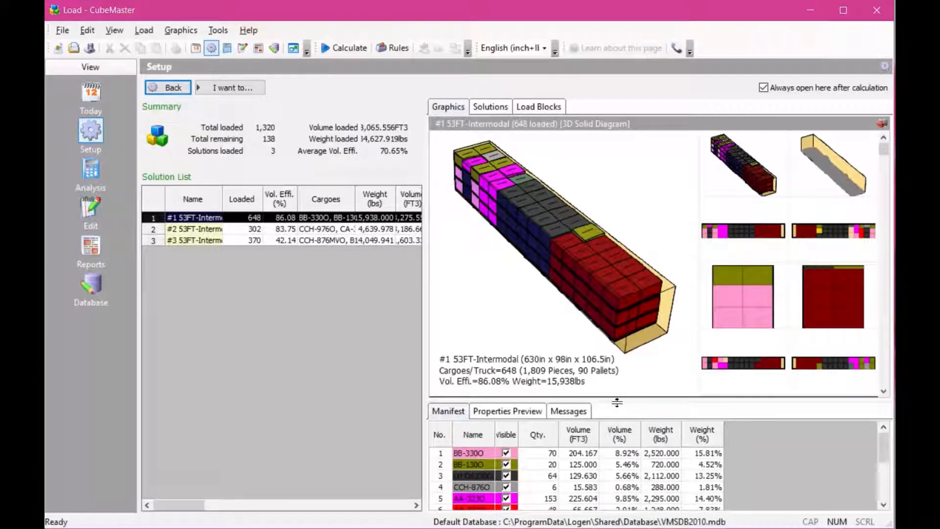
{"action": "left_click_drag", "start_coordinate": [617, 403], "coordinate": [621, 393]}
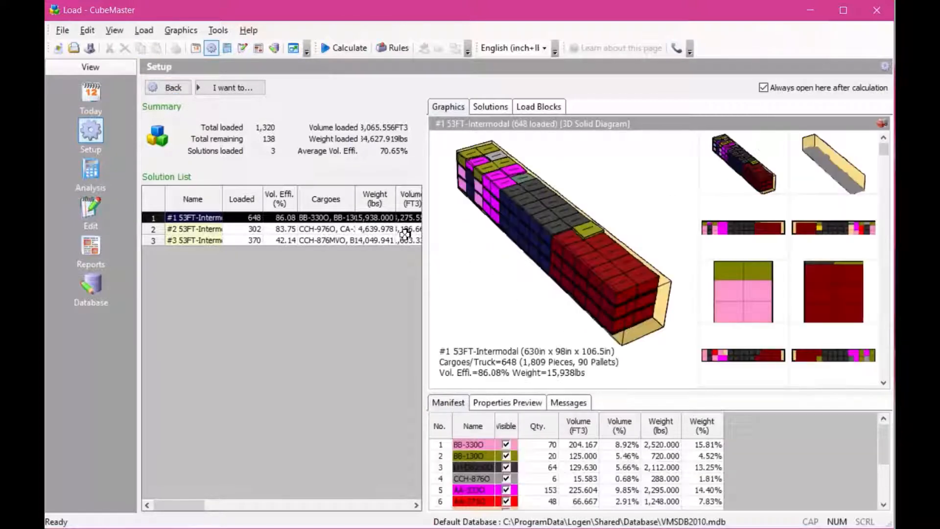
{"action": "left_click", "coordinate": [403, 230]}
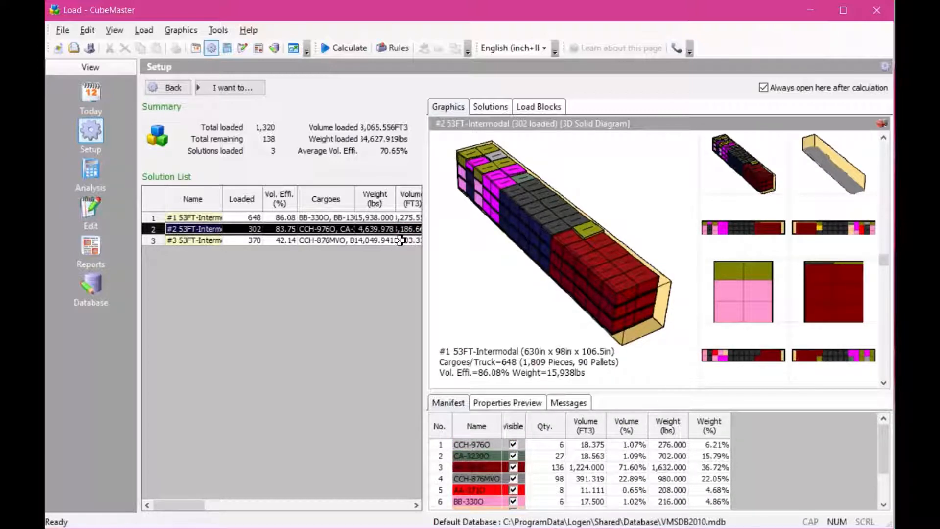
{"action": "left_click", "coordinate": [401, 240]}
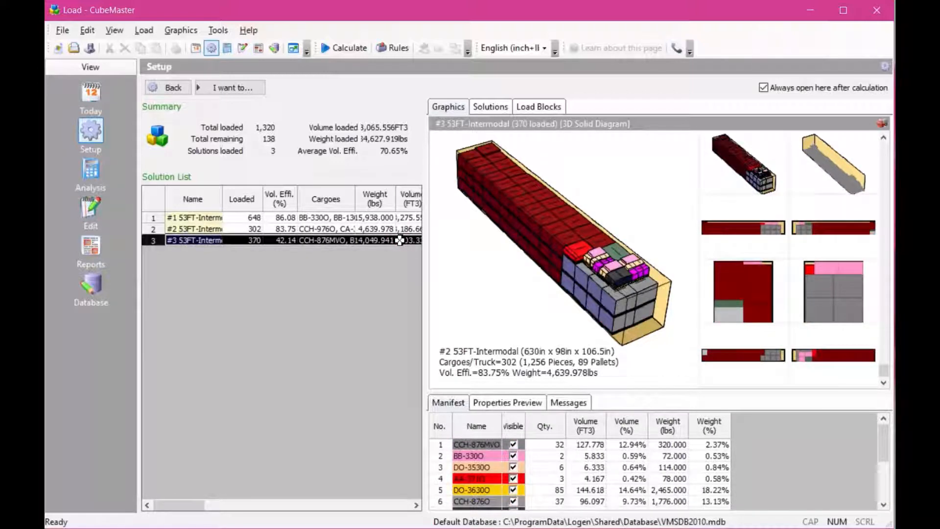
{"action": "left_click", "coordinate": [402, 231]}
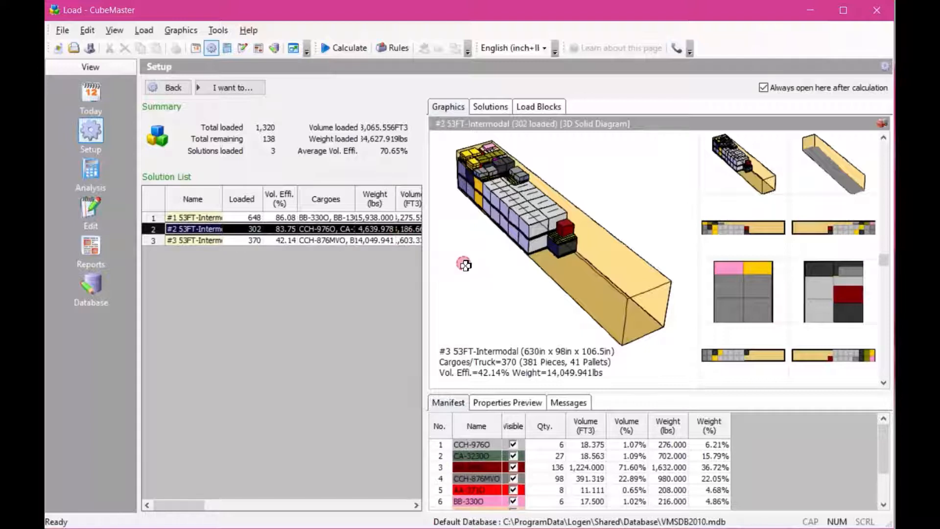